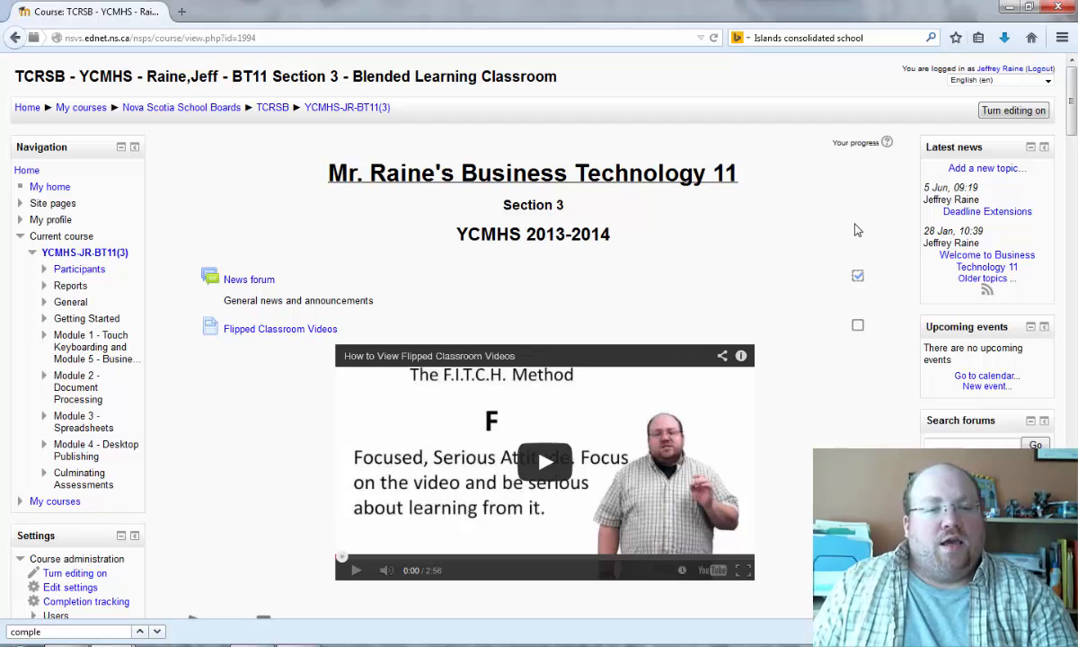
- Mark the Cereal Box activity under Publisher Review Assignments as complete
click(860, 279)
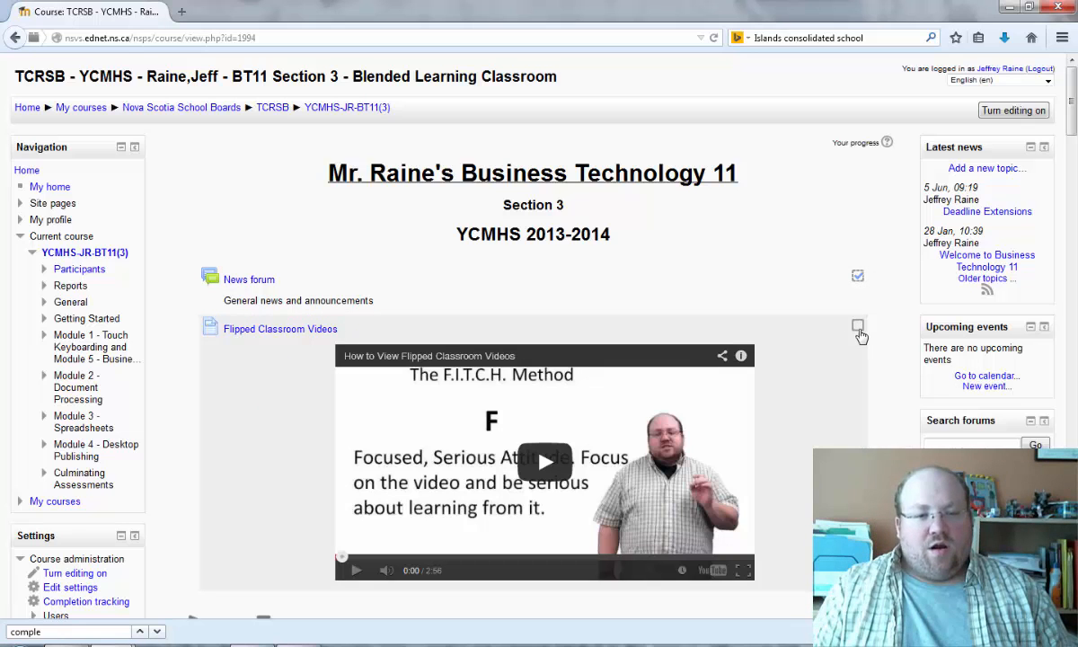
scroll(878, 310, down, 10)
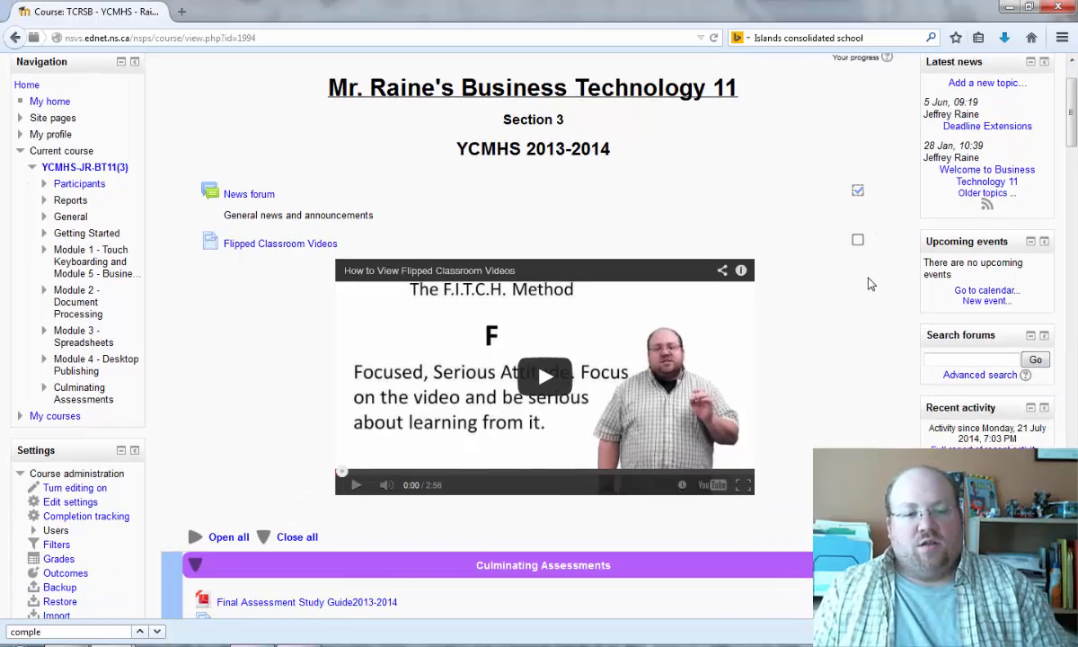
scroll(867, 284, down, 5)
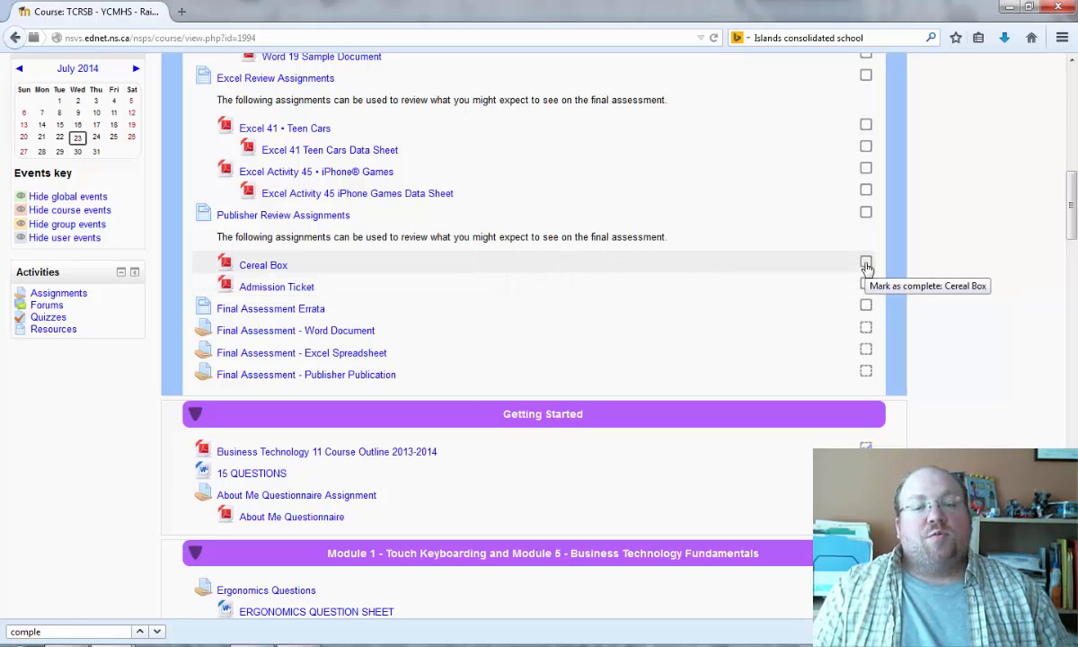
click(866, 264)
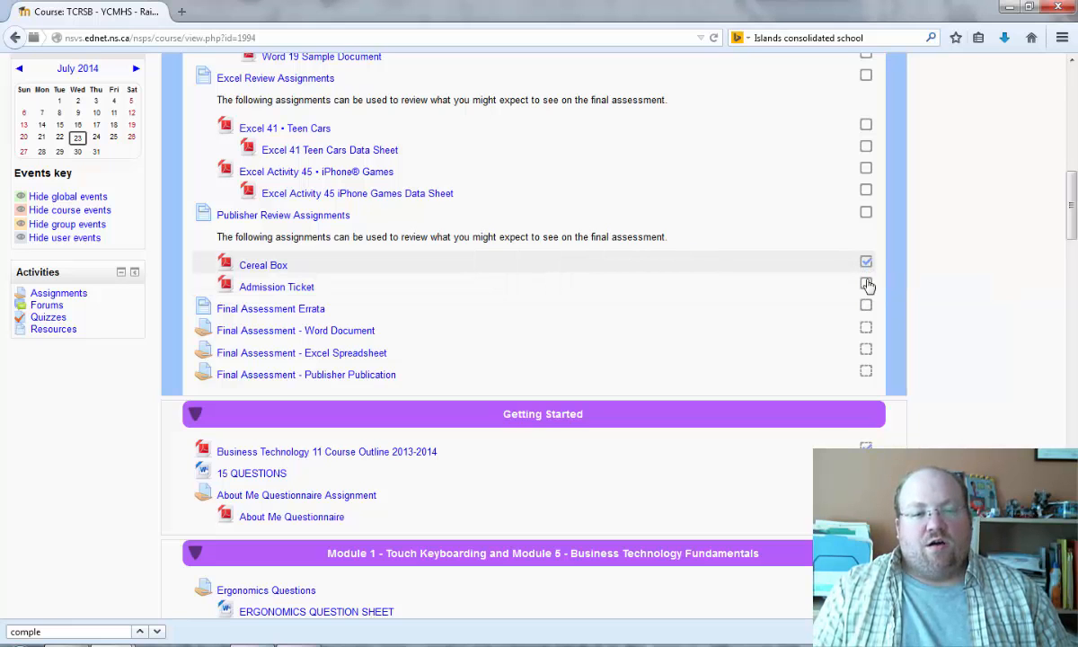
click(864, 286)
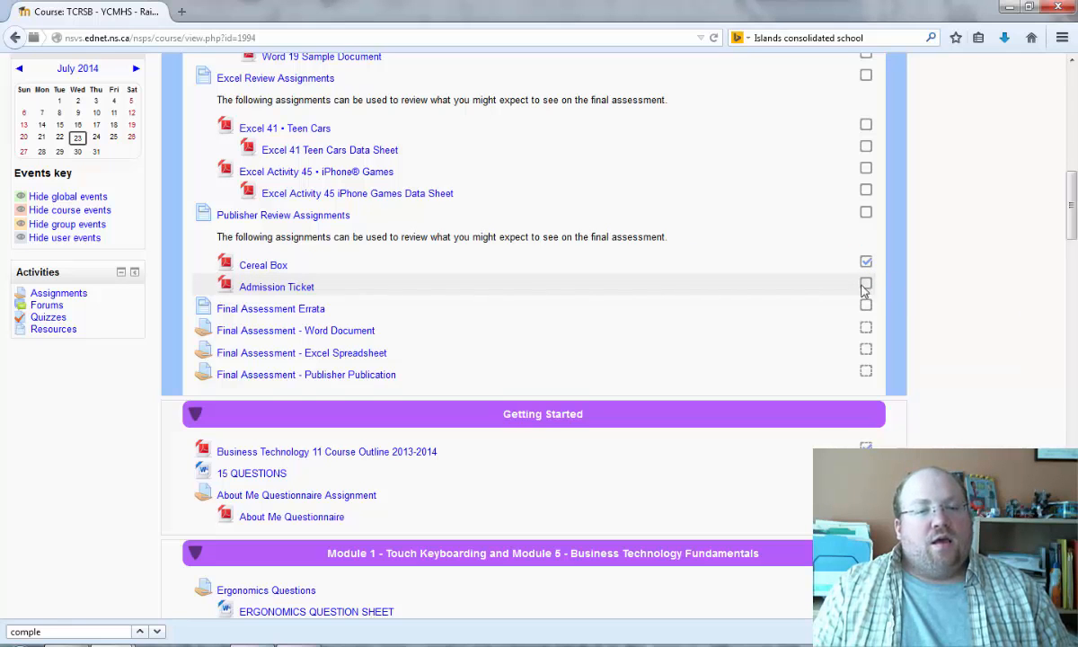
- Open the course's settings for editing and find "comple" on the page to reach the Student progress section
scroll(864, 288, up, 5)
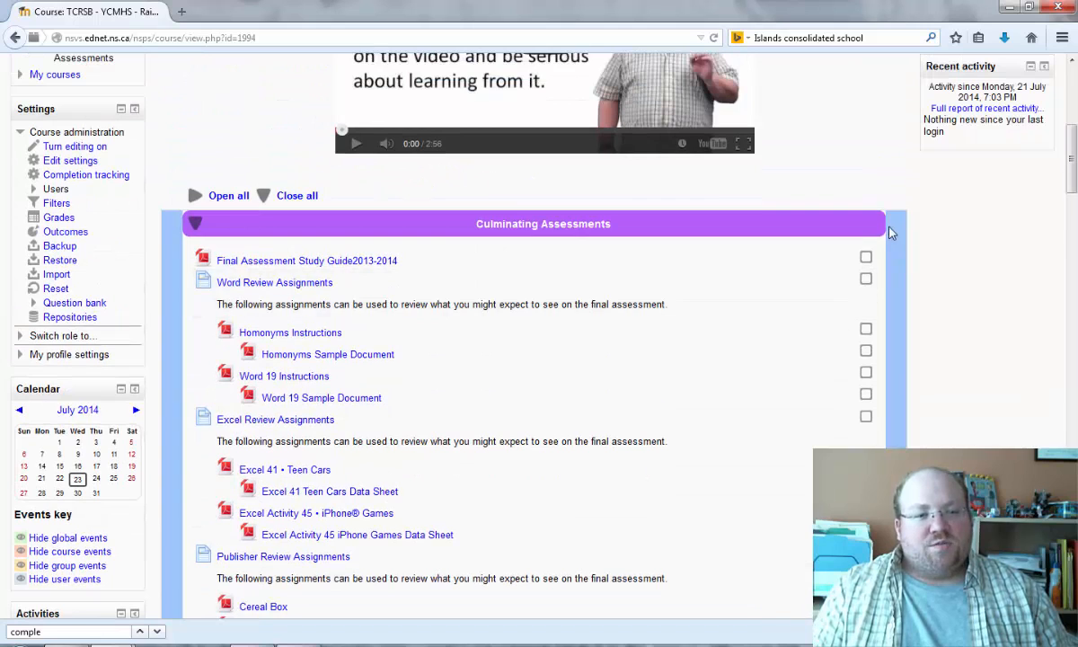
scroll(885, 184, up, 3)
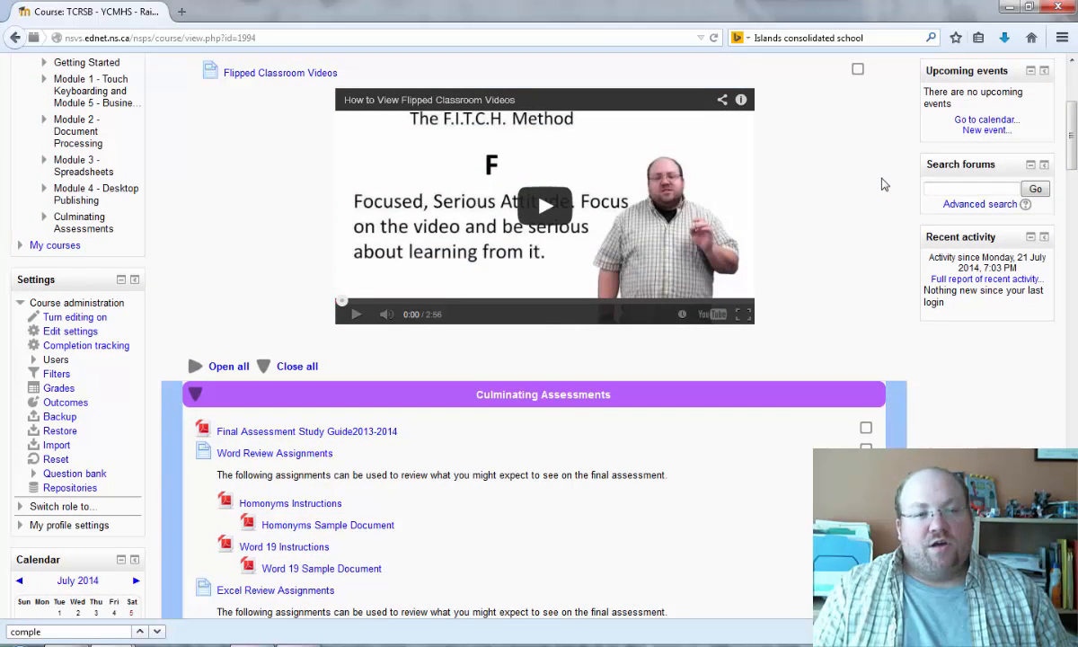
scroll(884, 184, up, 3)
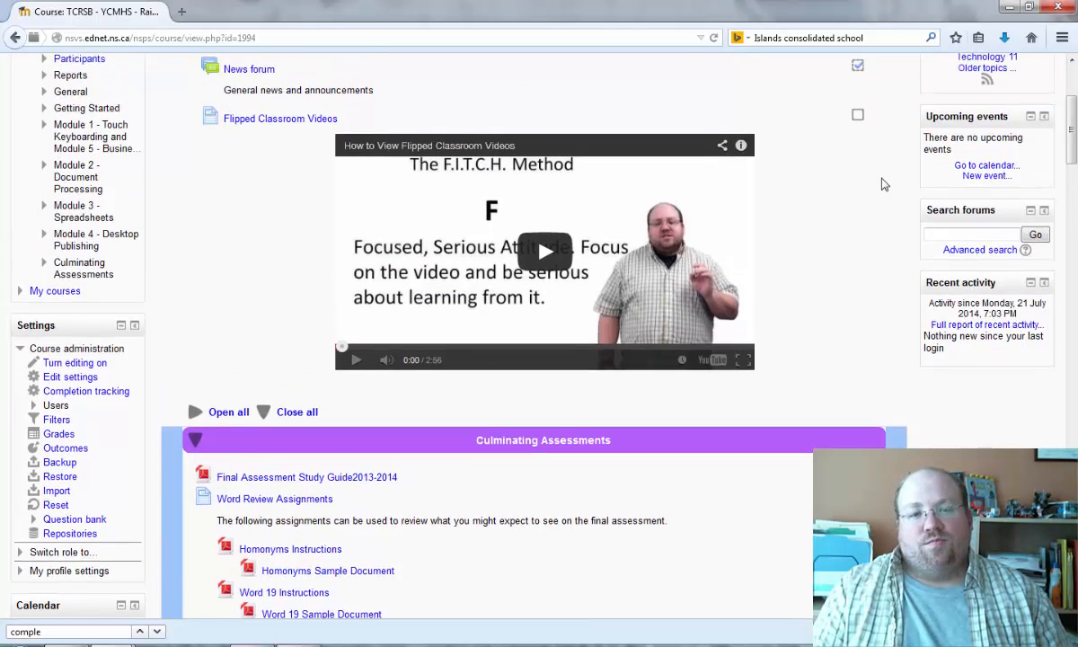
scroll(882, 184, up, 2)
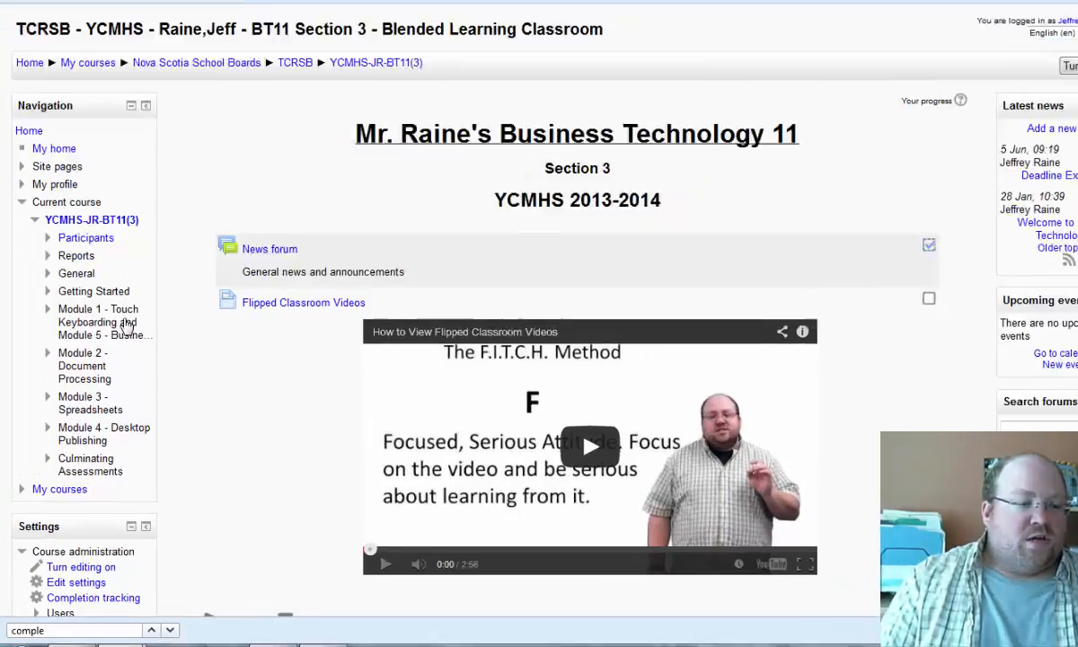
scroll(121, 349, down, 3)
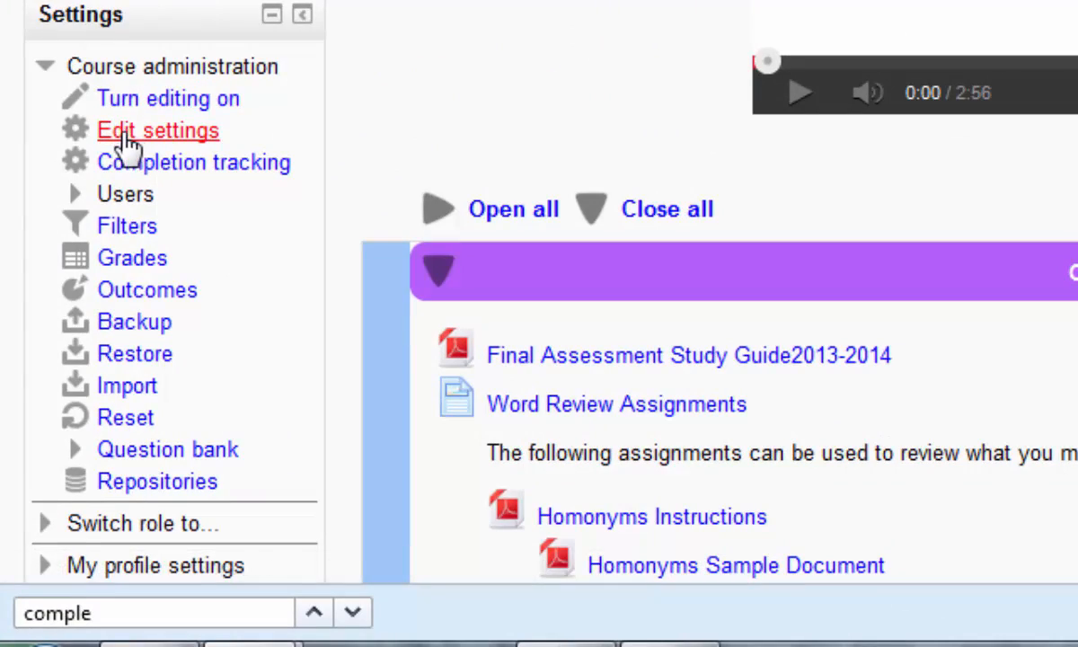
click(134, 144)
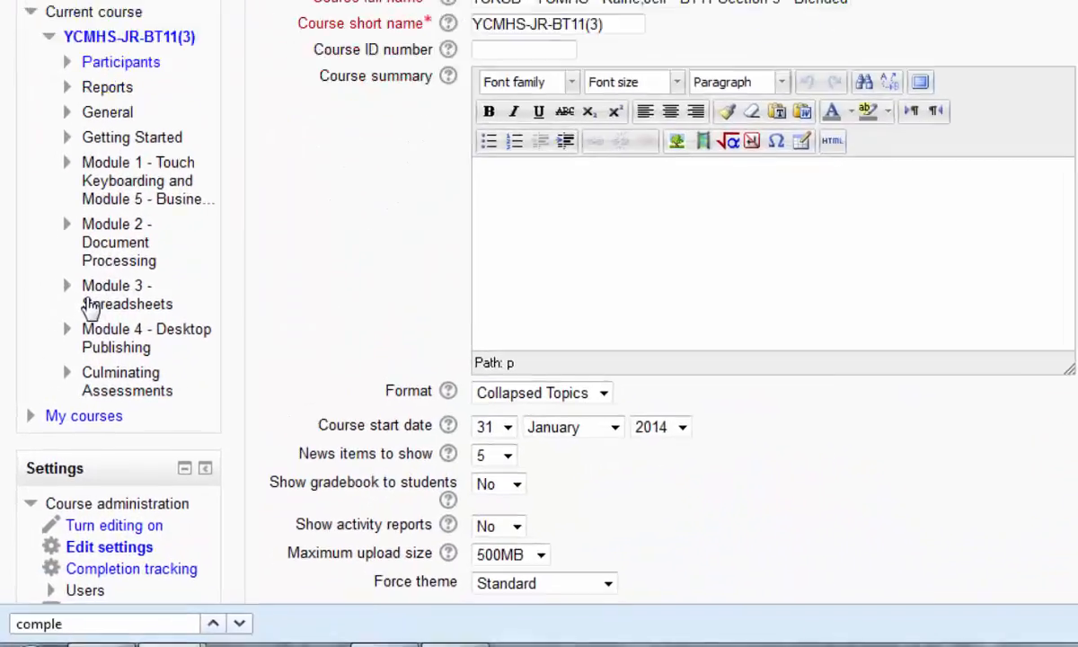
key(ctrl+f)
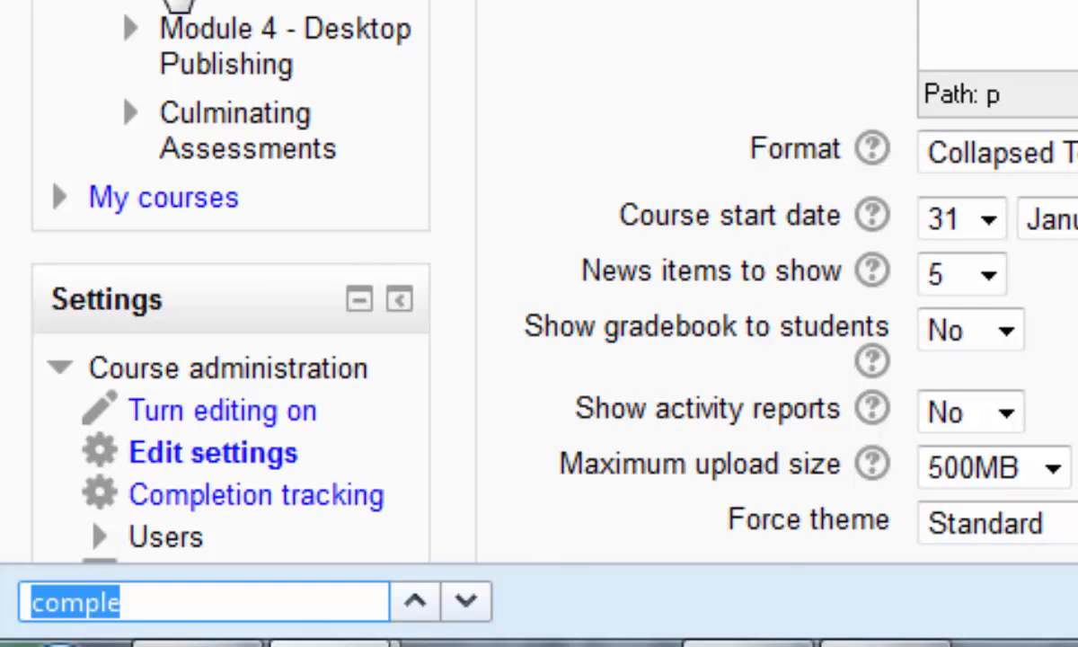
key(Return)
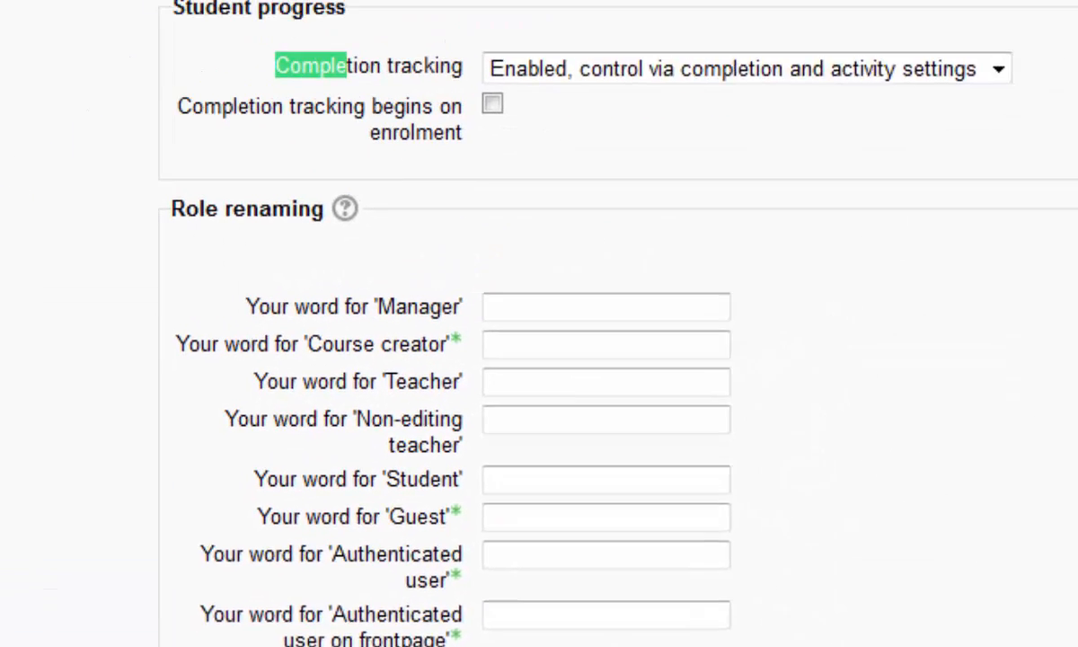
- Set Completion tracking to "Enabled, control via completion and activity settings" and save the course settings
click(578, 131)
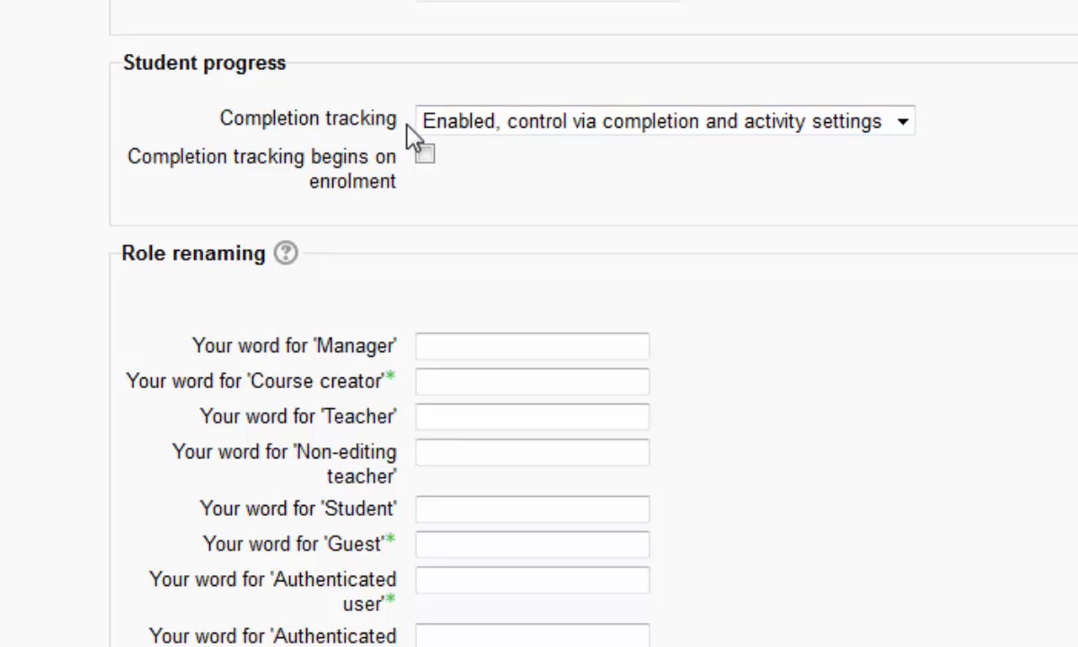
click(568, 131)
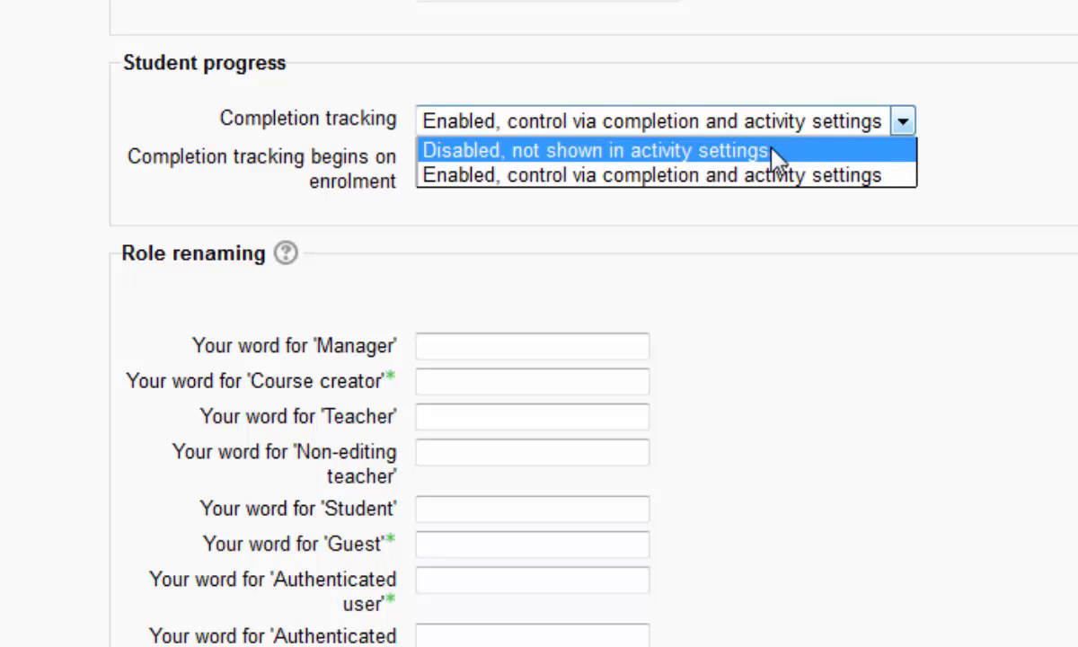
click(857, 179)
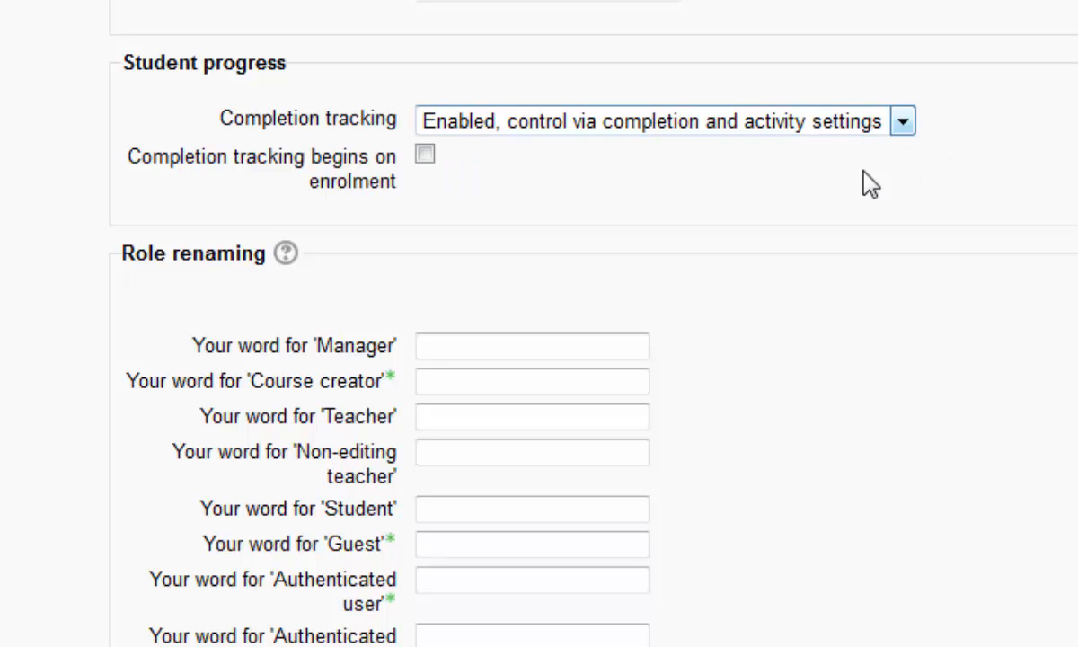
scroll(884, 175, down, 5)
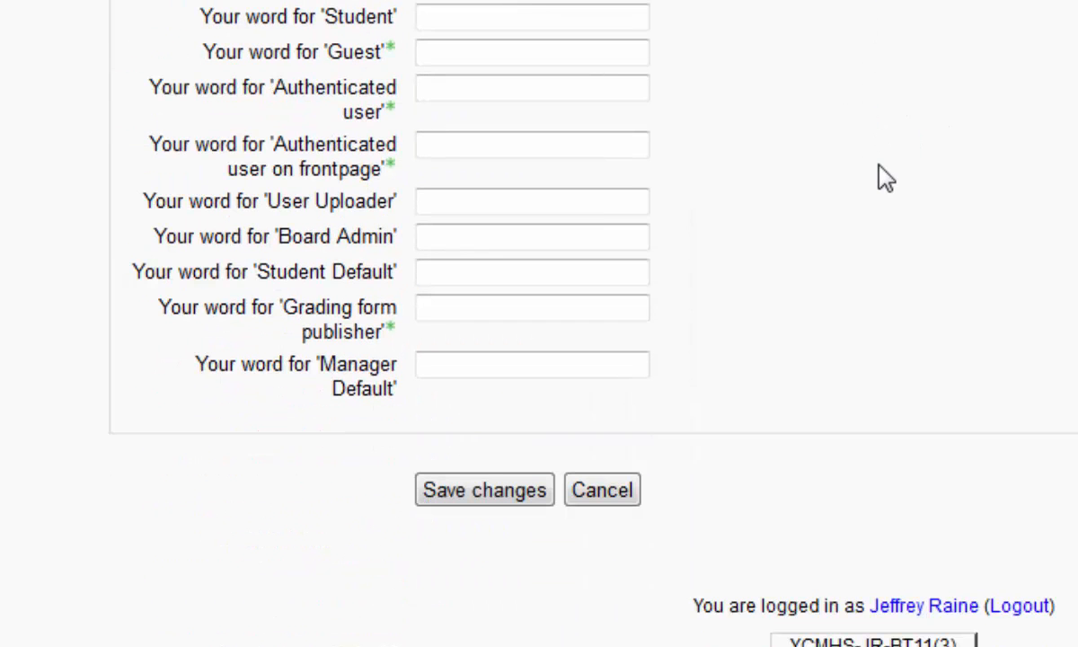
click(449, 509)
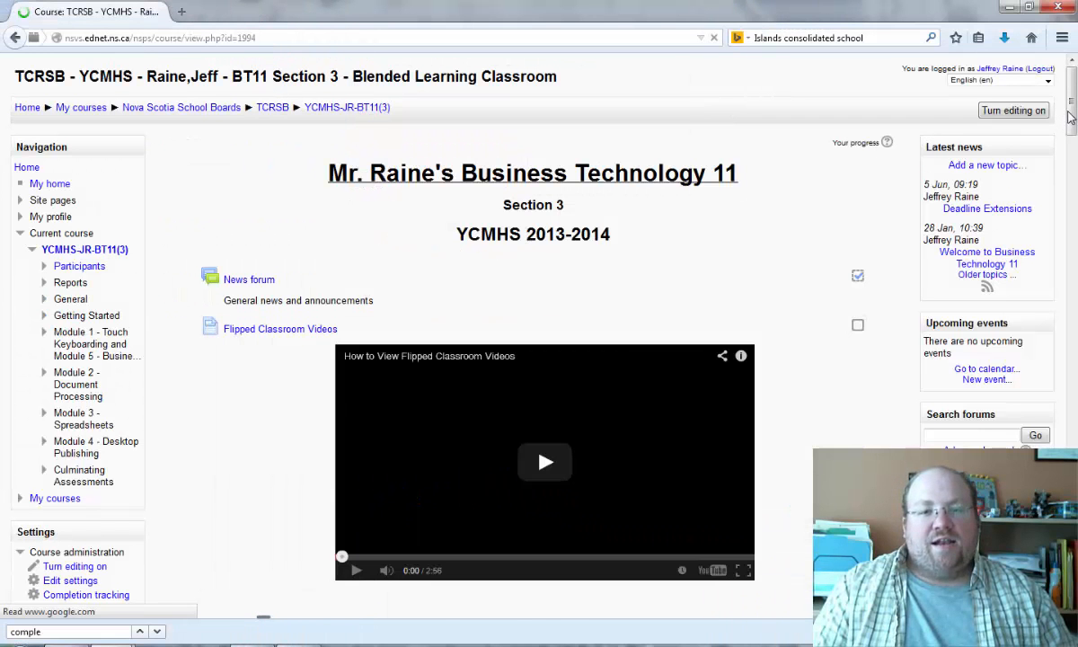
- Turn editing on for the course page
scroll(1068, 115, down, 3)
drag(1071, 112, 1071, 74)
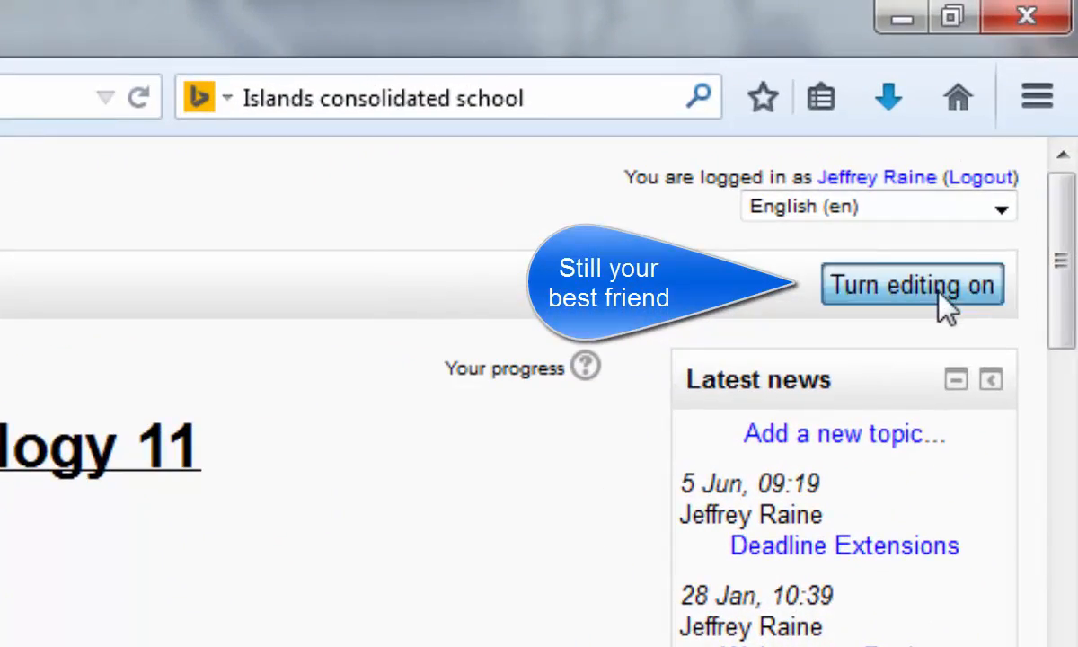
click(939, 296)
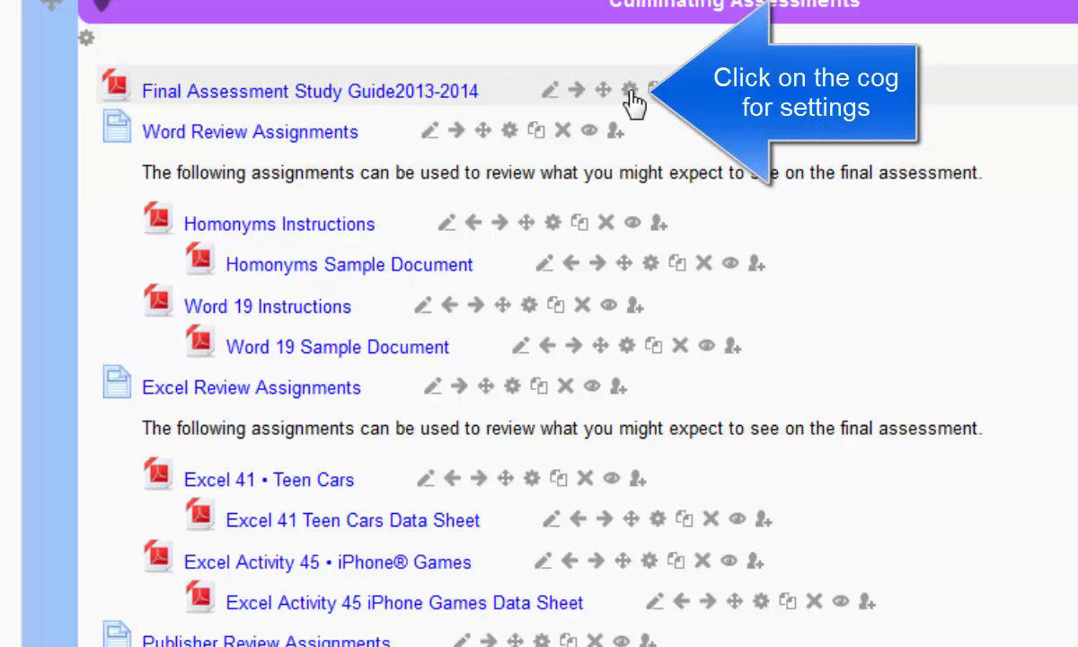
- In the settings of Final Assessment Study Guide2013-2014, set Completion tracking to "Show activity as complete when conditions are met"
click(632, 93)
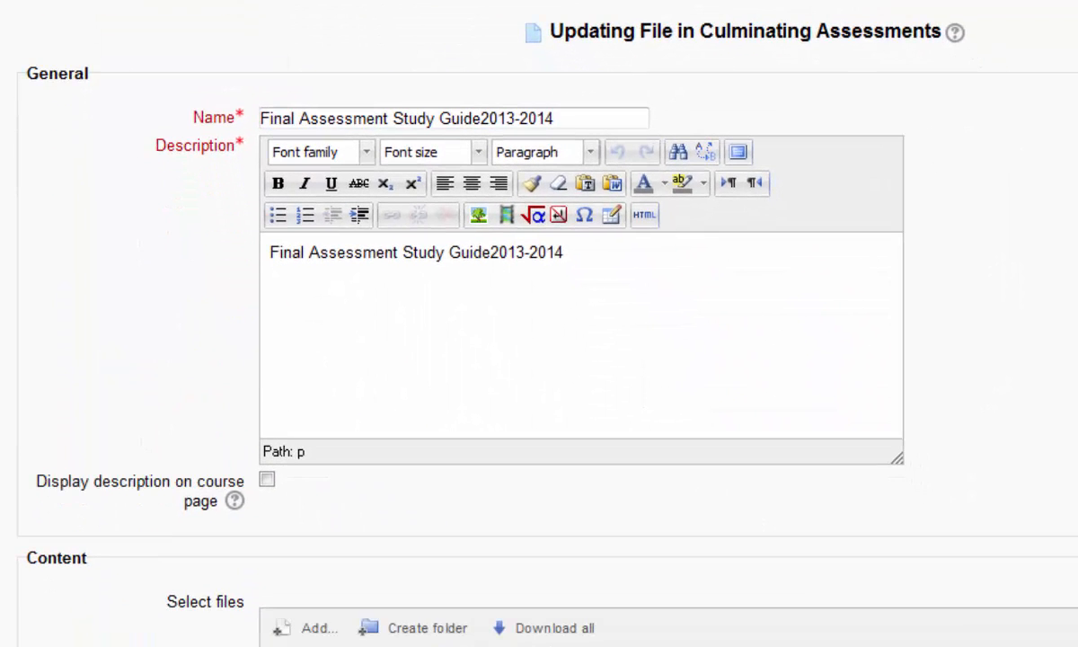
scroll(539, 323, down, 15)
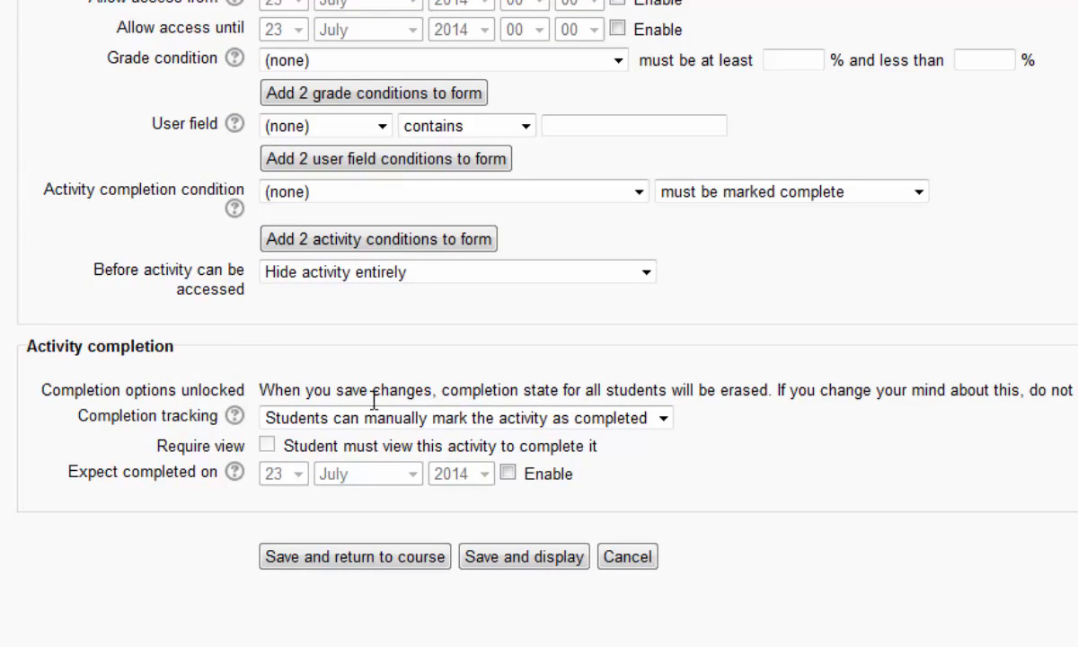
click(663, 418)
click(359, 467)
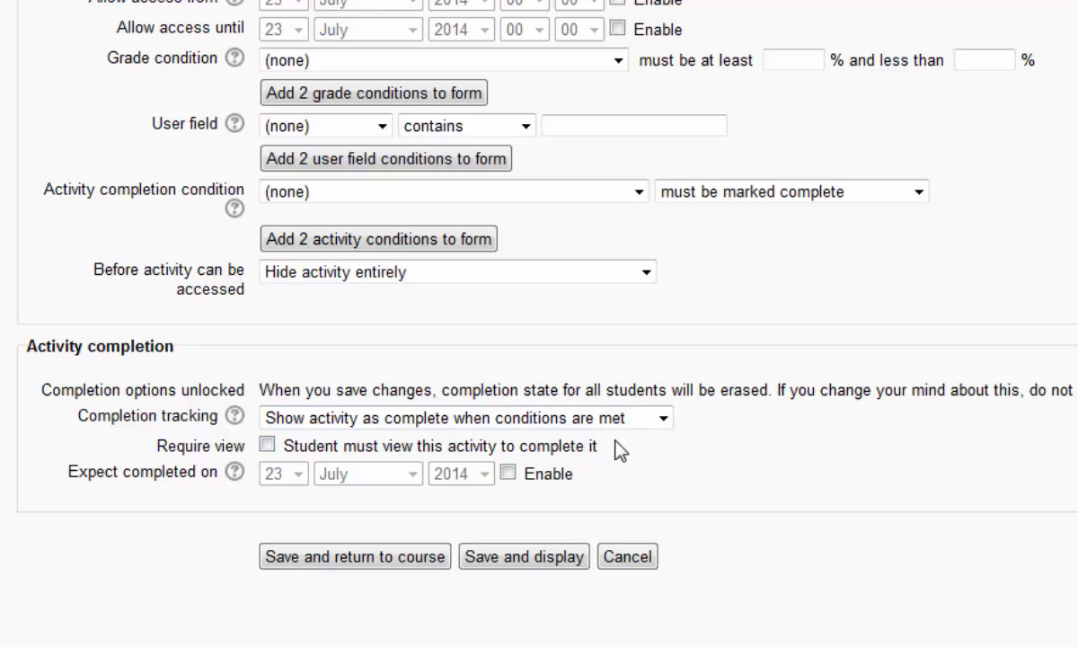
- Require students to view the study guide, enable its expected completion date of 23 July 2014, and save back to the course
click(267, 444)
click(507, 473)
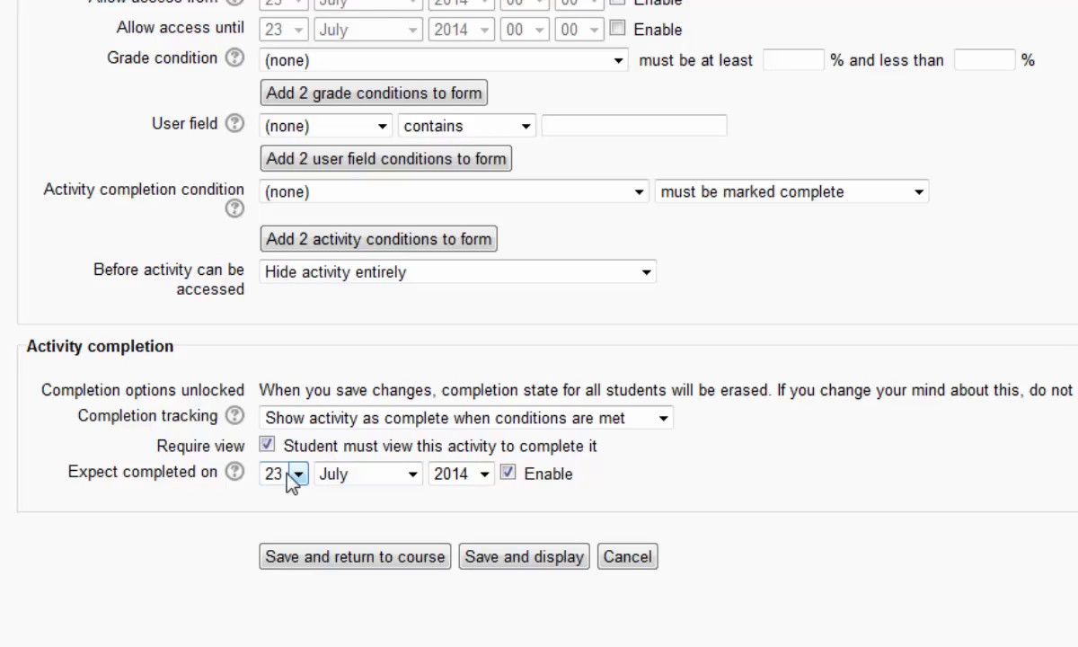
click(402, 561)
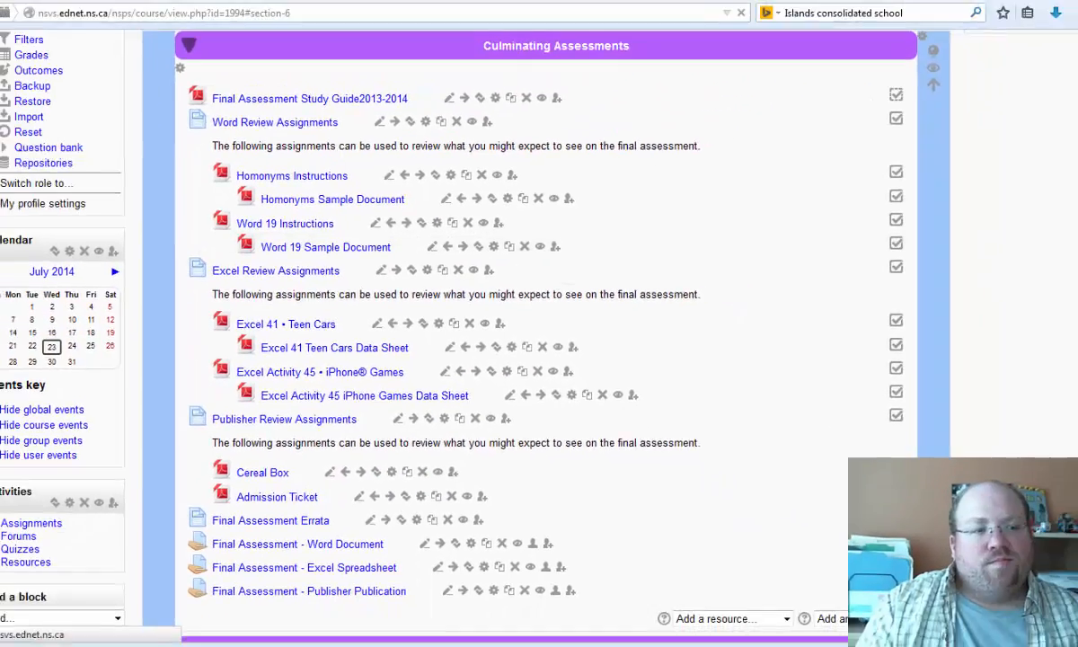
- Review the Activity completion options of the Final Assessment - Word Document assignment, then save and return to the course
drag(1074, 178, 1075, 153)
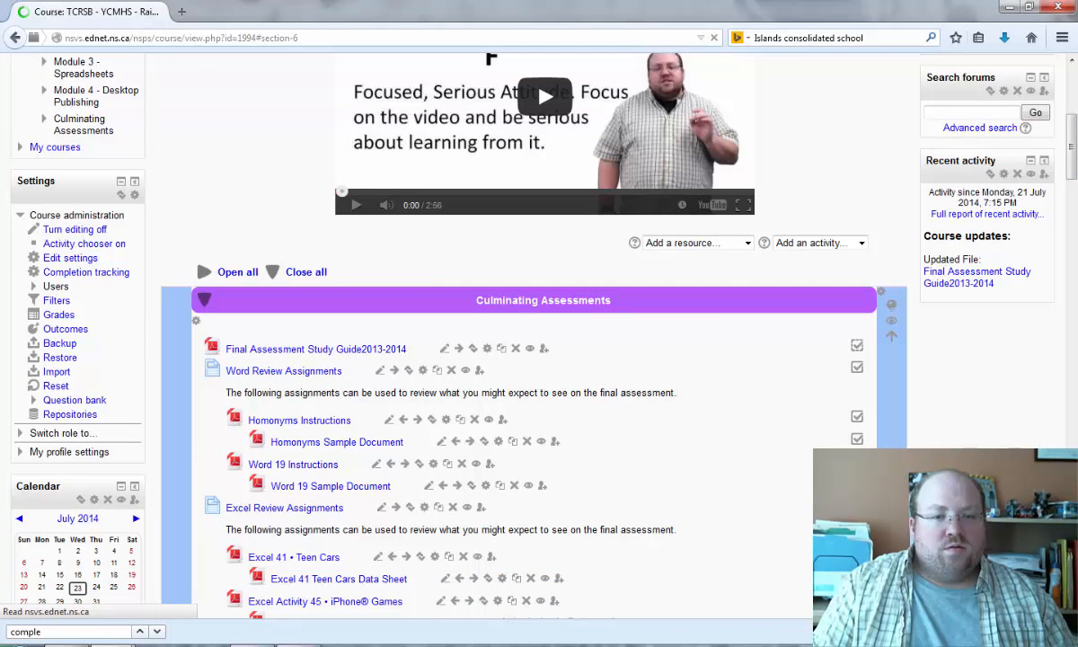
drag(1074, 185, 1074, 249)
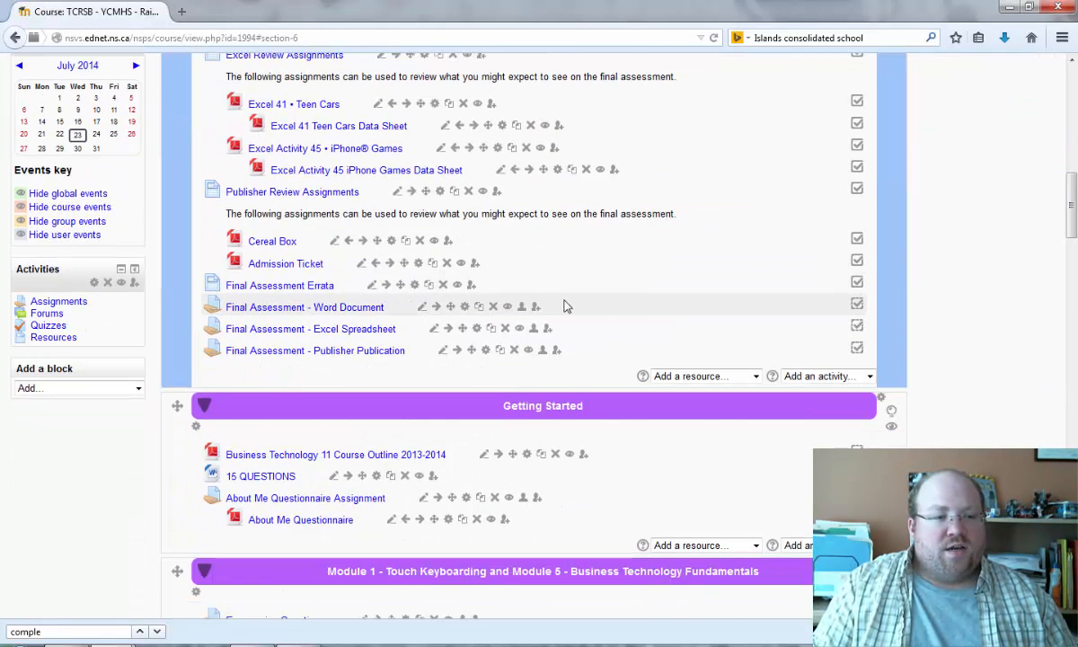
click(464, 306)
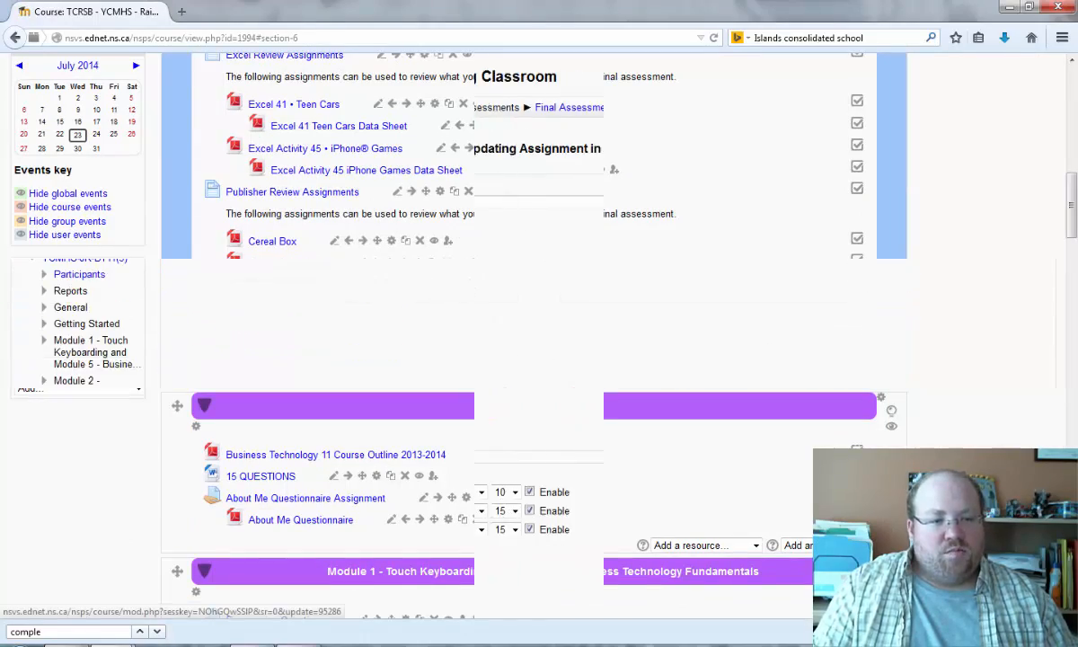
drag(1072, 131, 1071, 530)
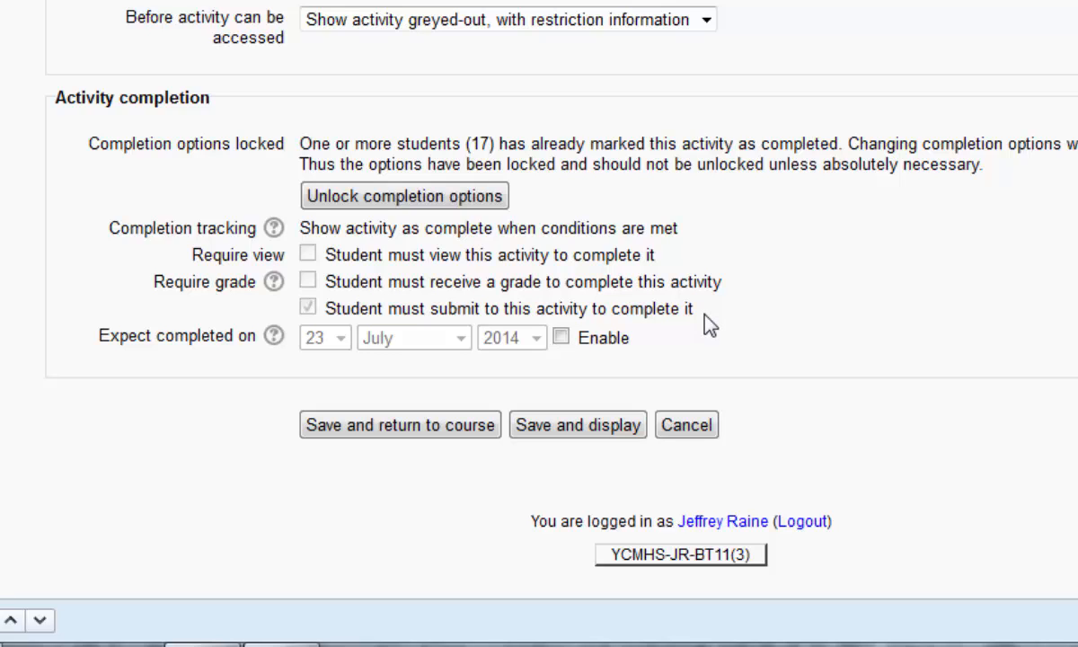
click(427, 434)
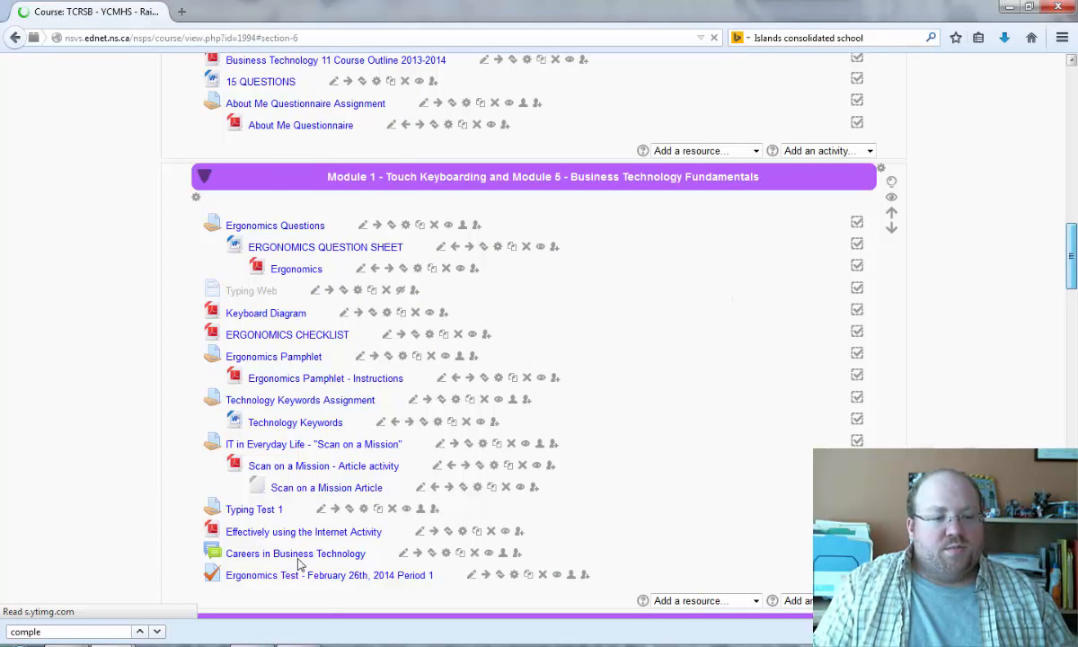
- Examine the Activity completion requirements in the settings of the Careers in Business Technology forum
scroll(336, 558, down, 2)
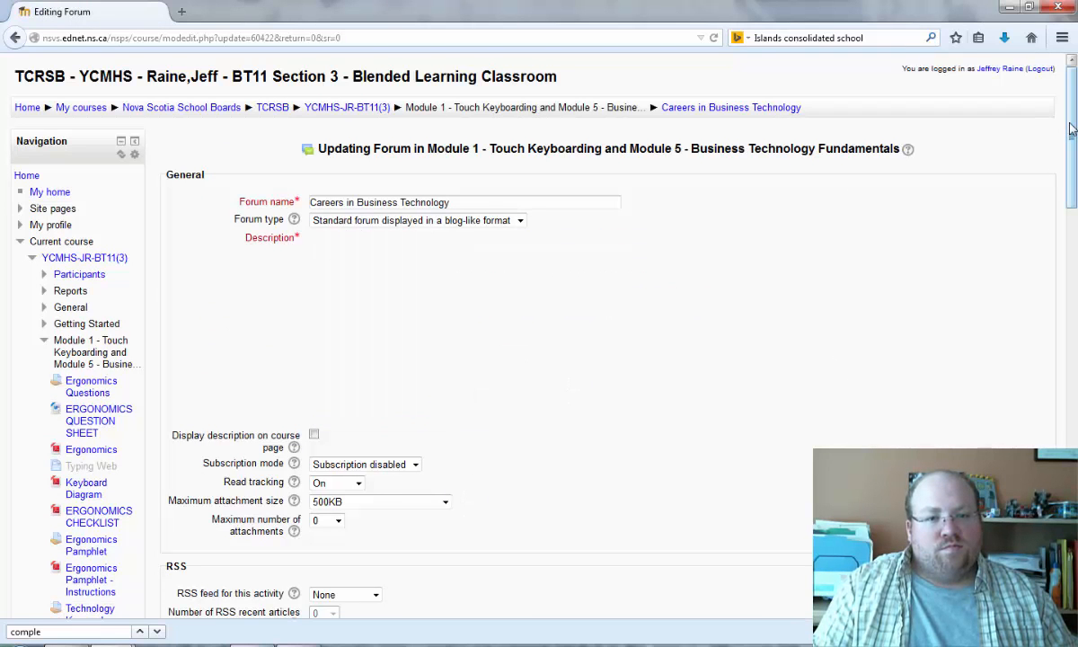
scroll(1055, 251, down, 4)
scroll(1055, 251, down, 10)
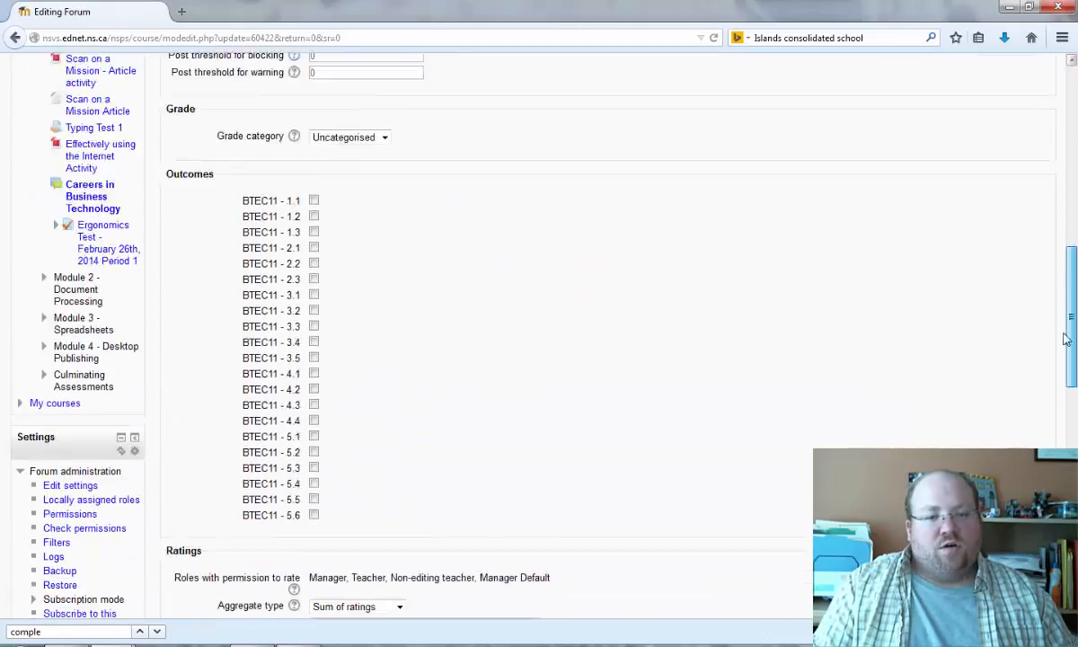
scroll(1055, 252, down, 3)
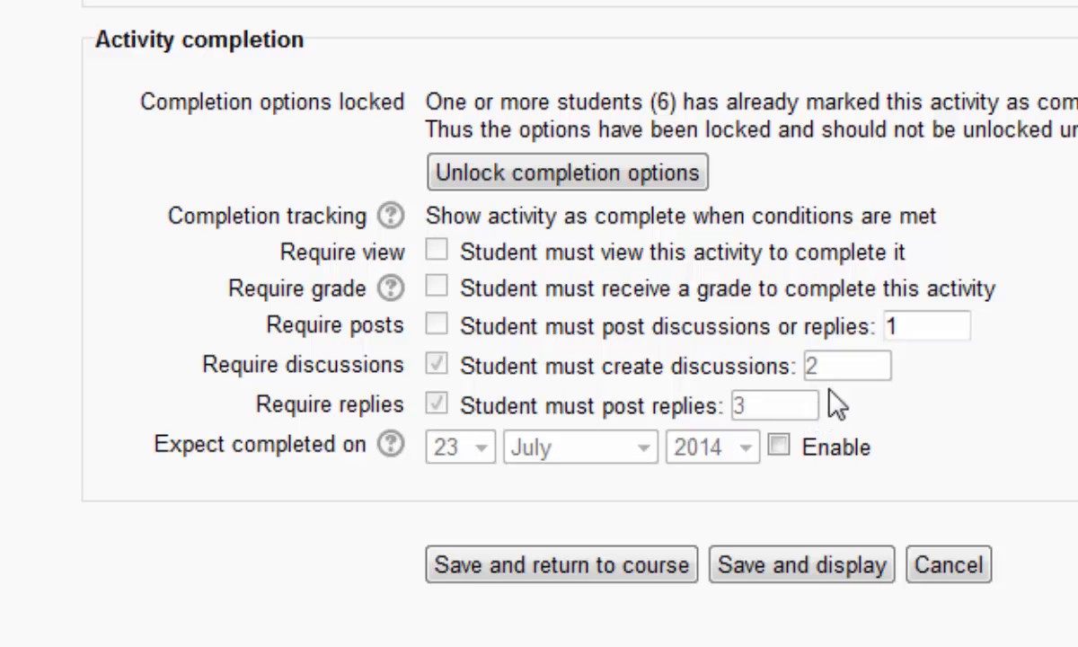
- Review the available grade conditions and user field conditions in the forum's Restrict access settings without choosing any
scroll(751, 270, up, 5)
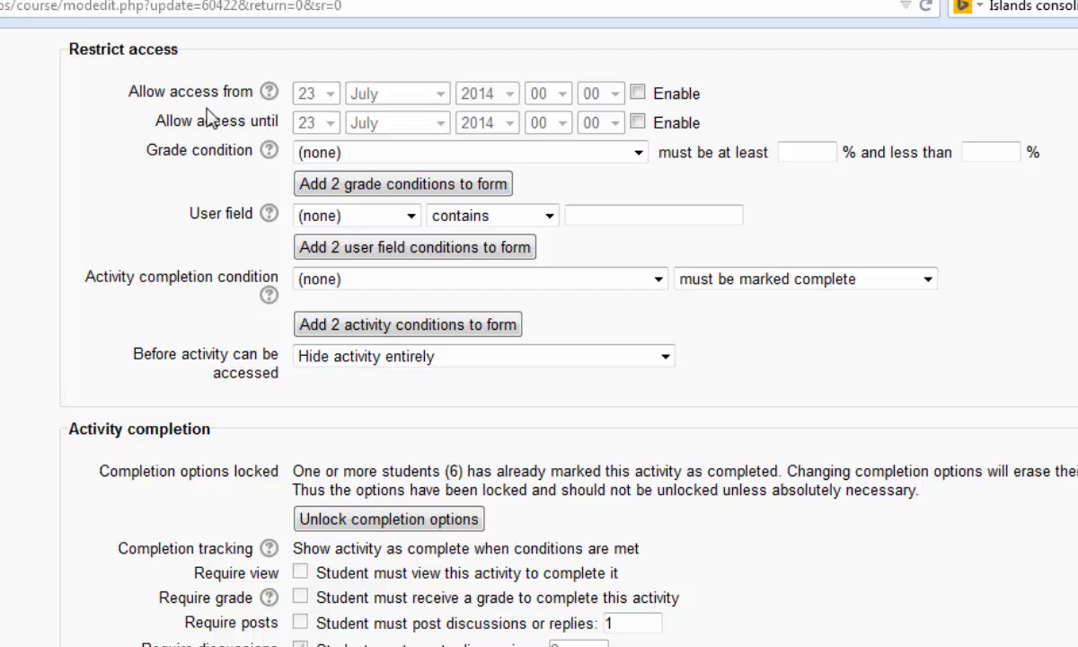
click(345, 162)
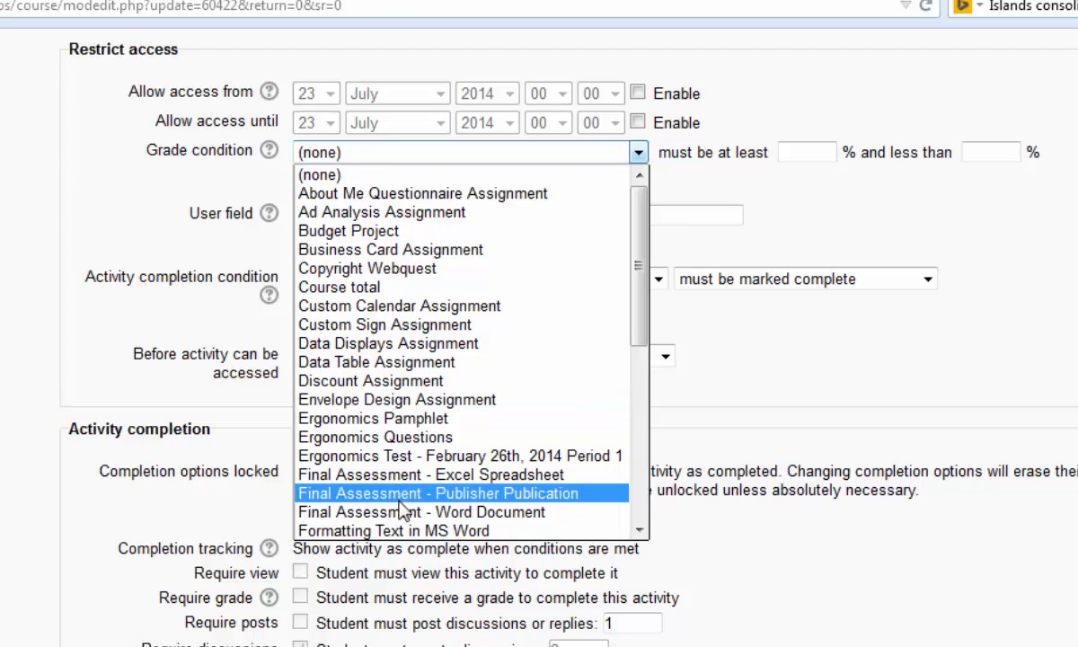
click(795, 214)
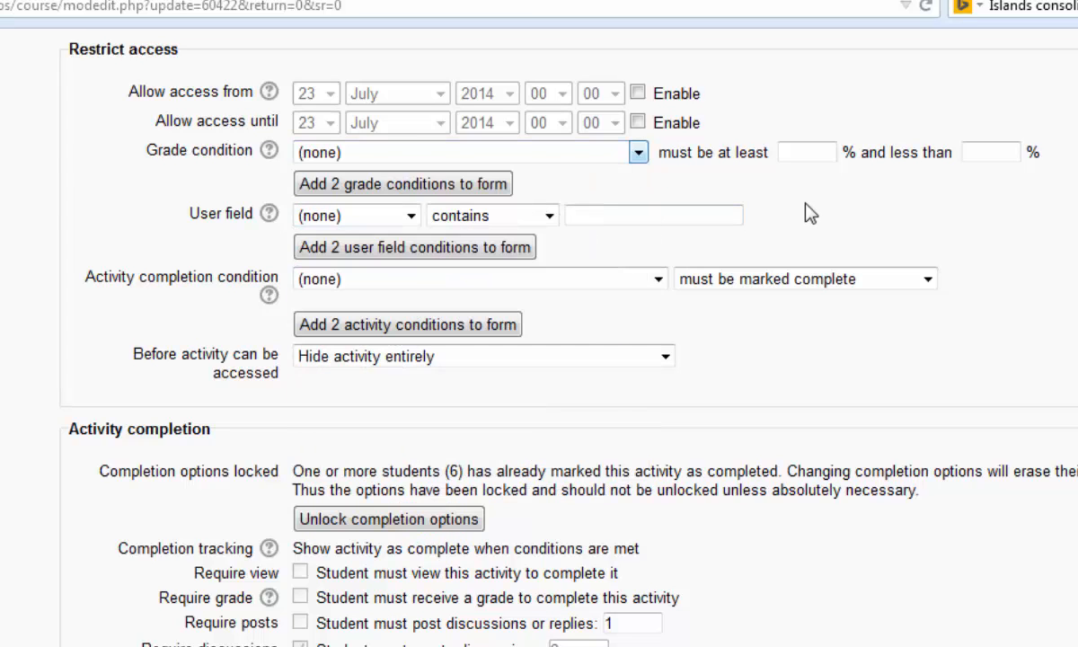
click(406, 216)
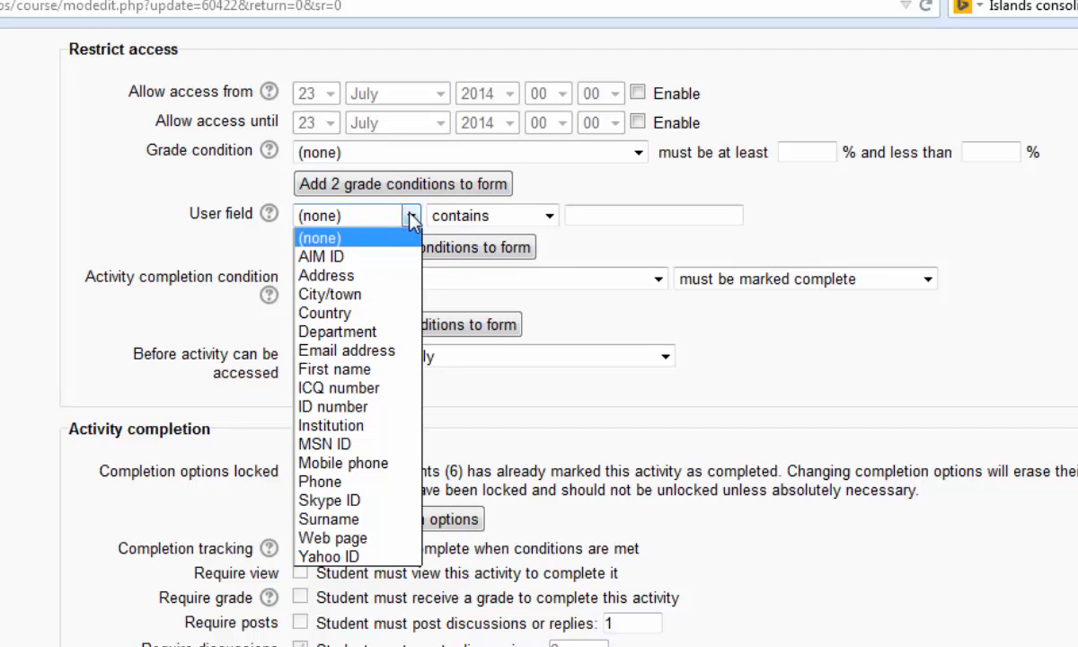
click(411, 220)
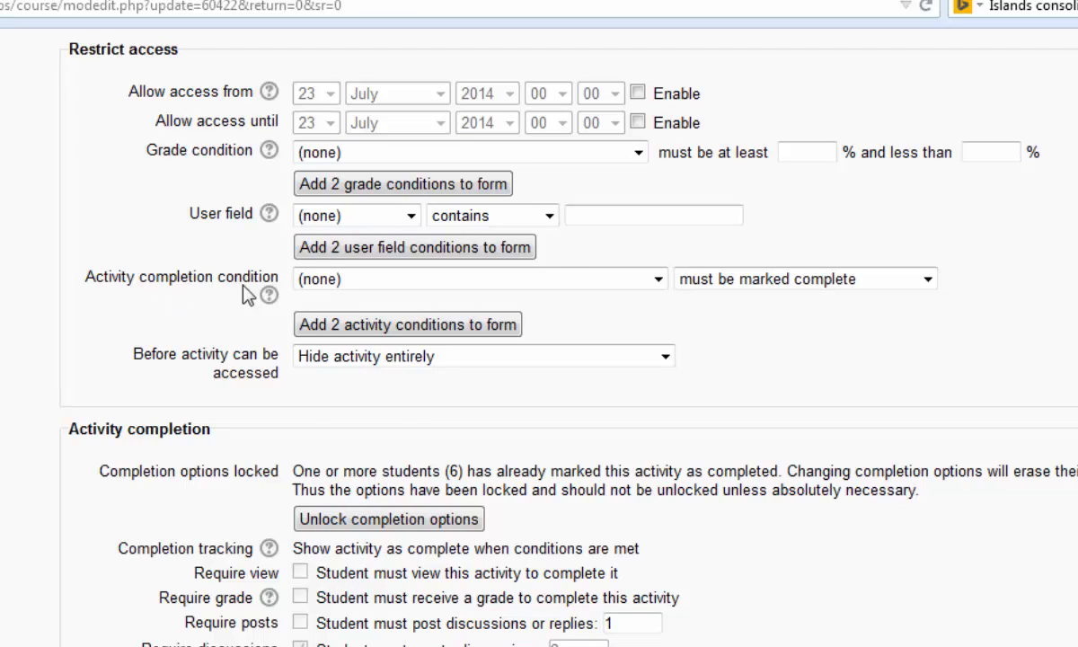
- Examine the forum's activity completion condition choices, their required completion states, and the display options before the activity can be accessed
click(444, 280)
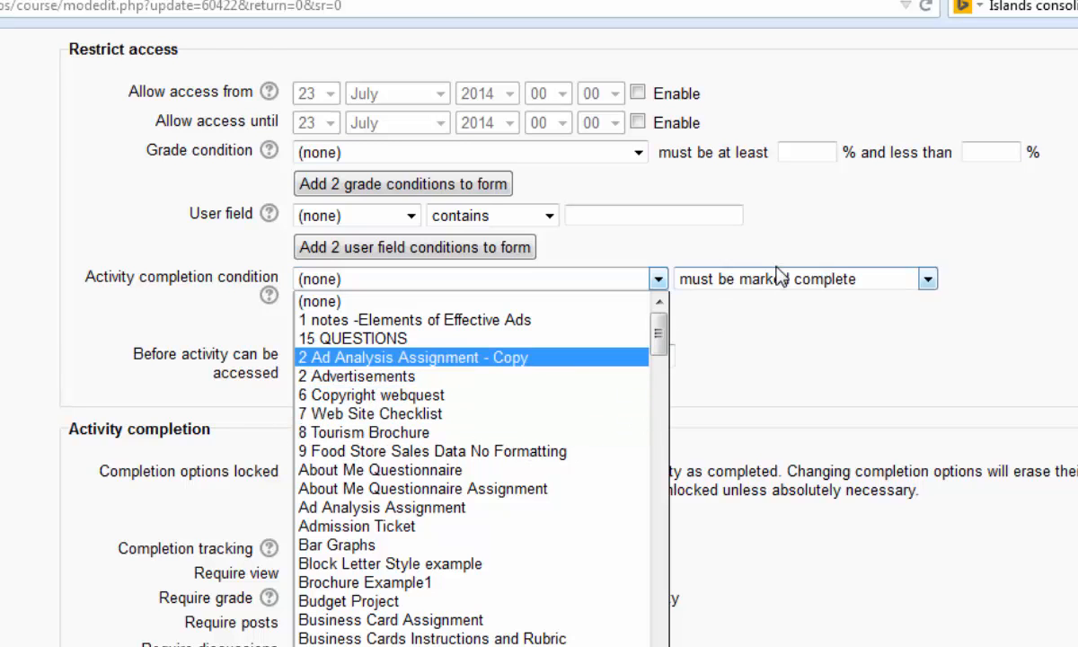
click(774, 308)
click(786, 282)
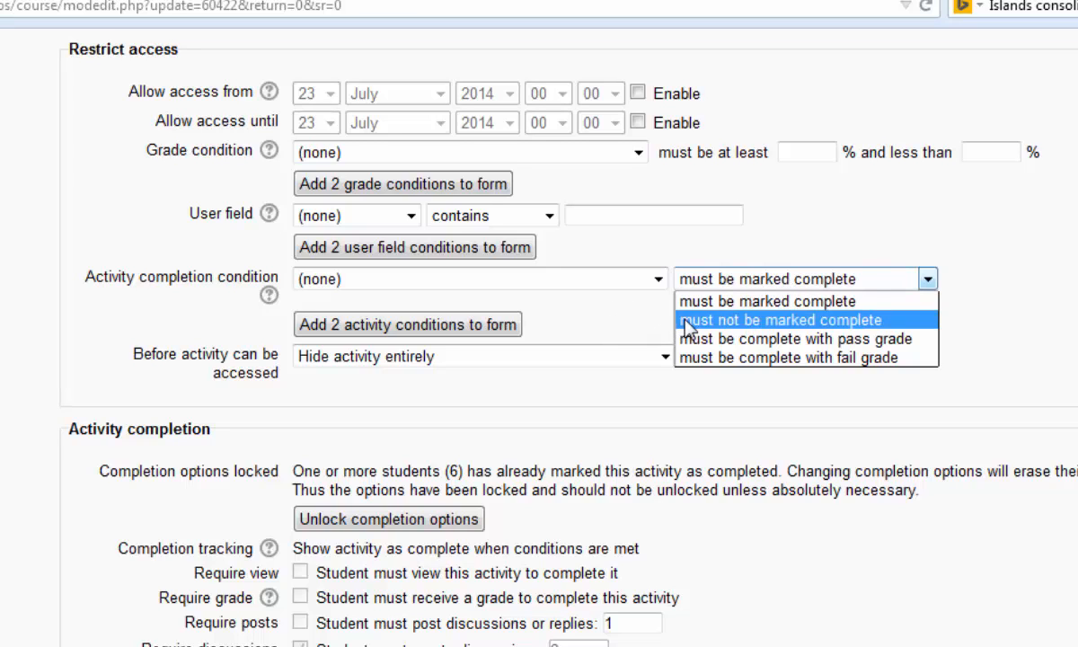
click(593, 328)
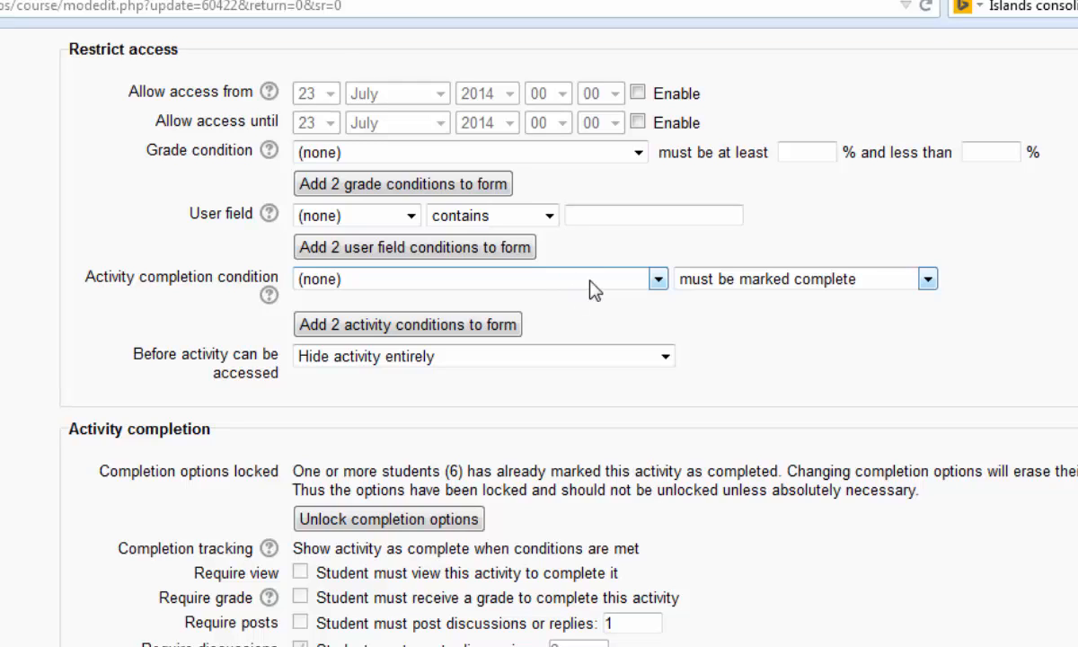
click(658, 280)
click(702, 314)
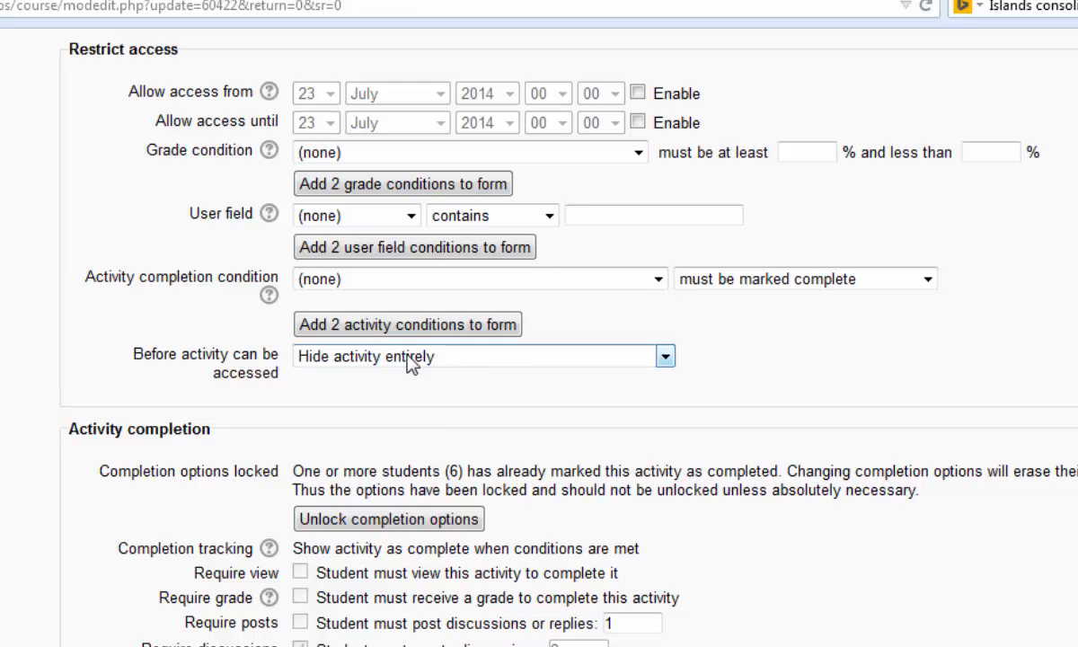
click(357, 359)
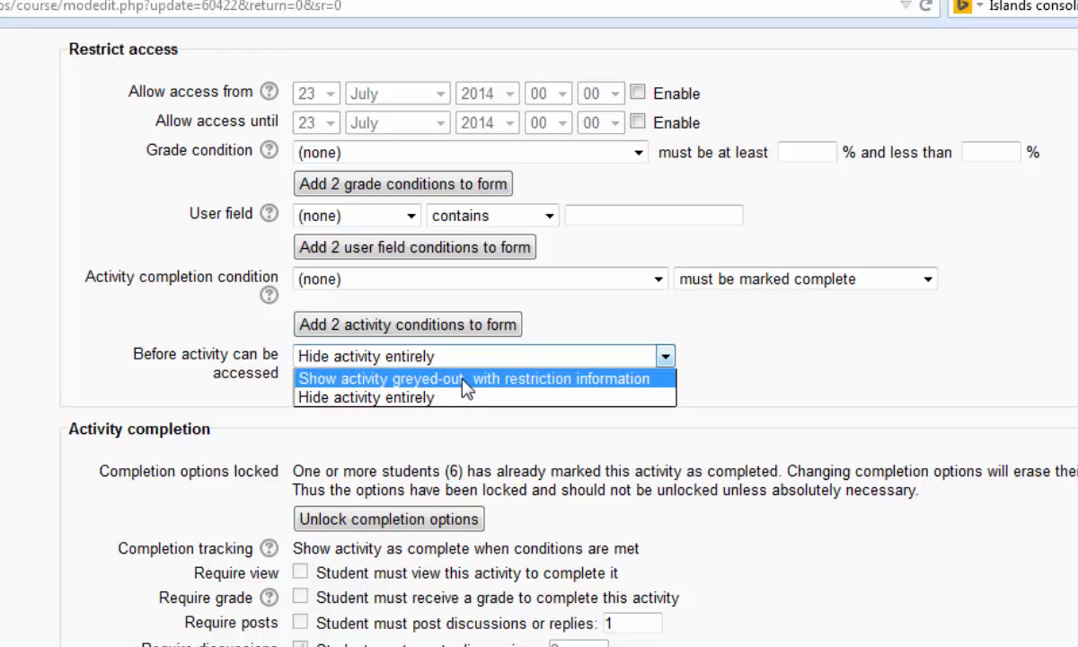